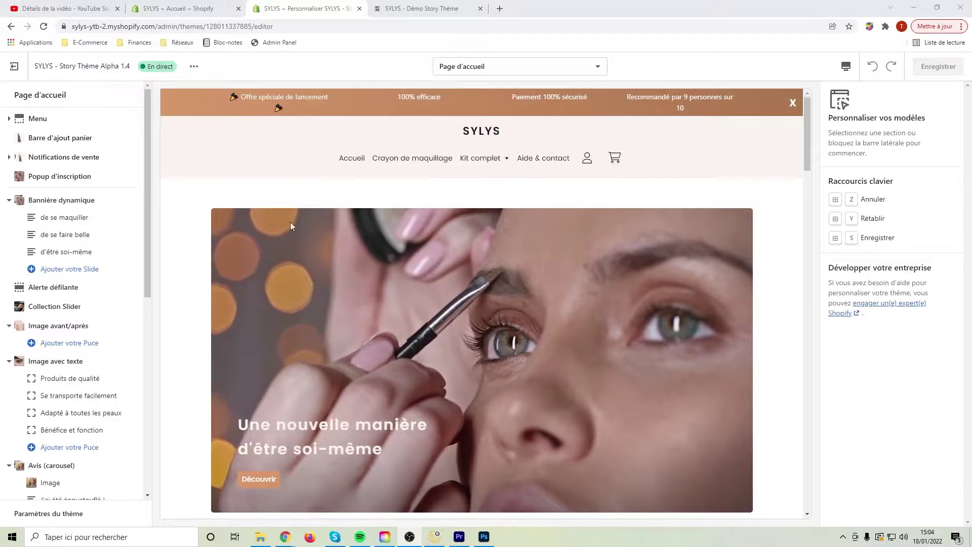
# Open the "Notre histoire" page from the online store's pages in the Shopify admin
pyautogui.click(185, 8)
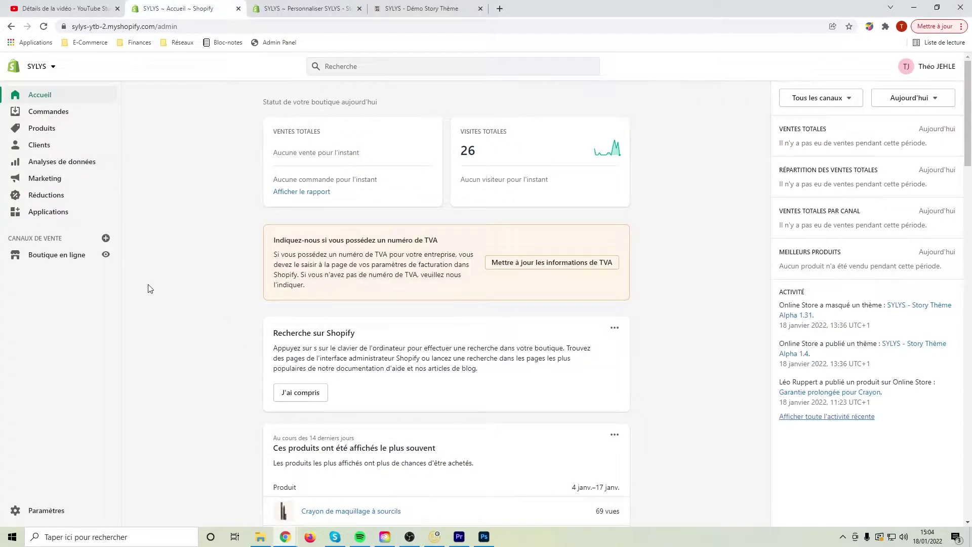
pyautogui.click(72, 258)
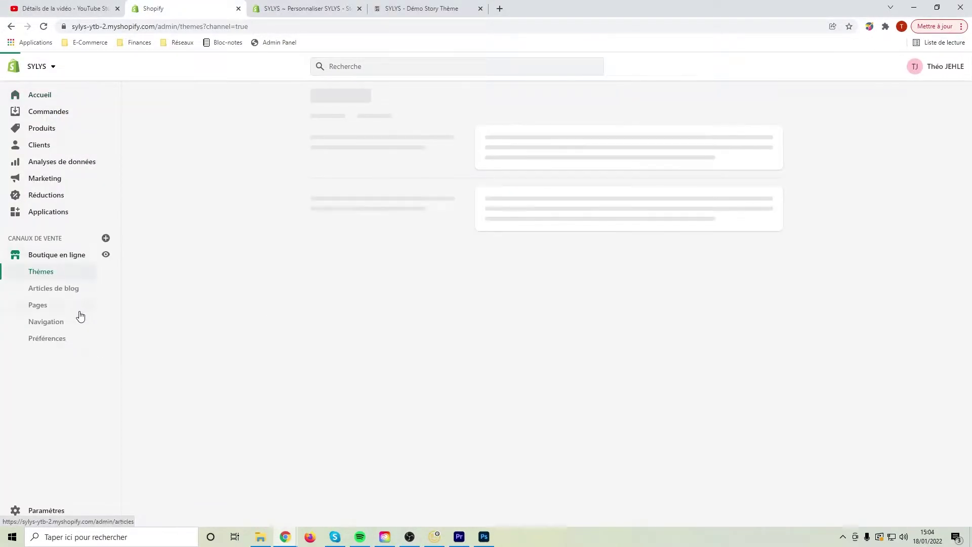
pyautogui.click(44, 310)
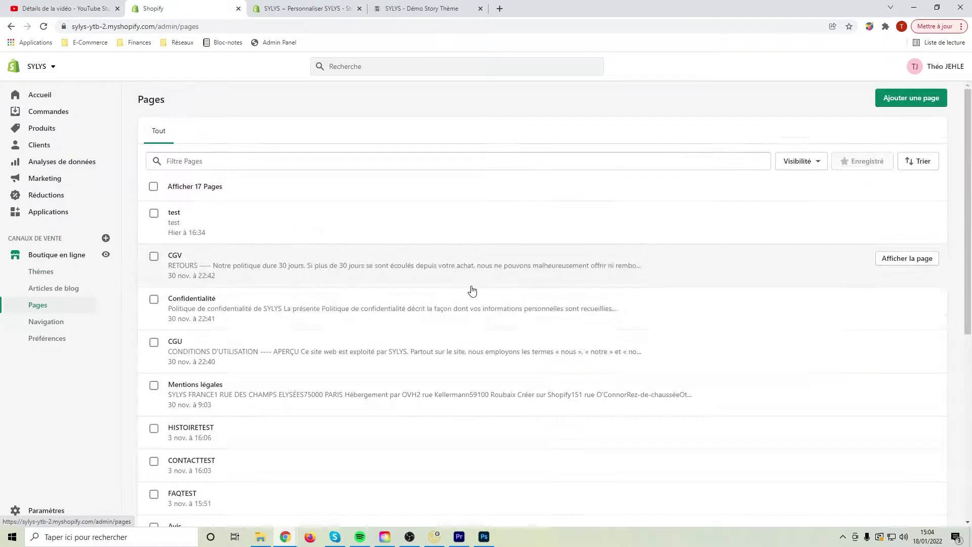
pyautogui.scroll(-4, 293, 269)
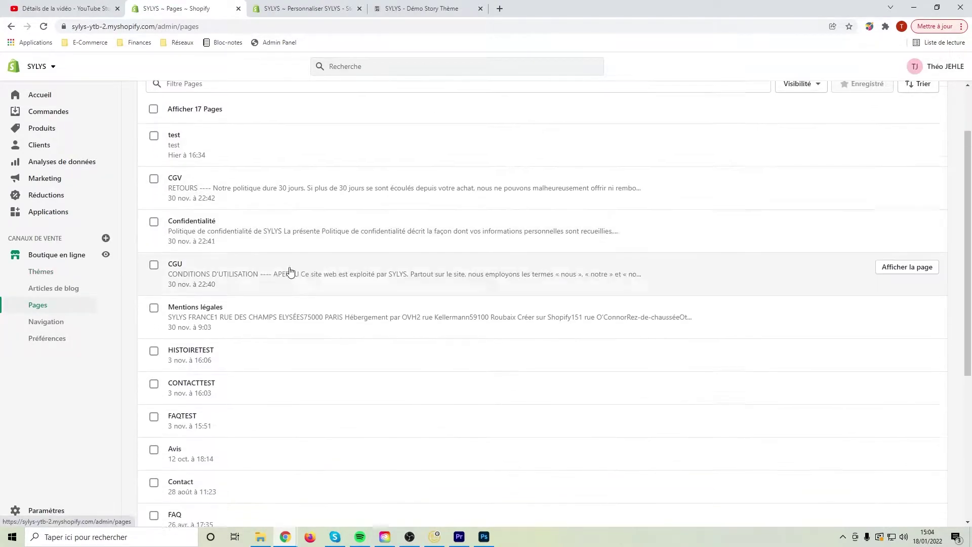
pyautogui.scroll(-3, 263, 324)
pyautogui.click(313, 367)
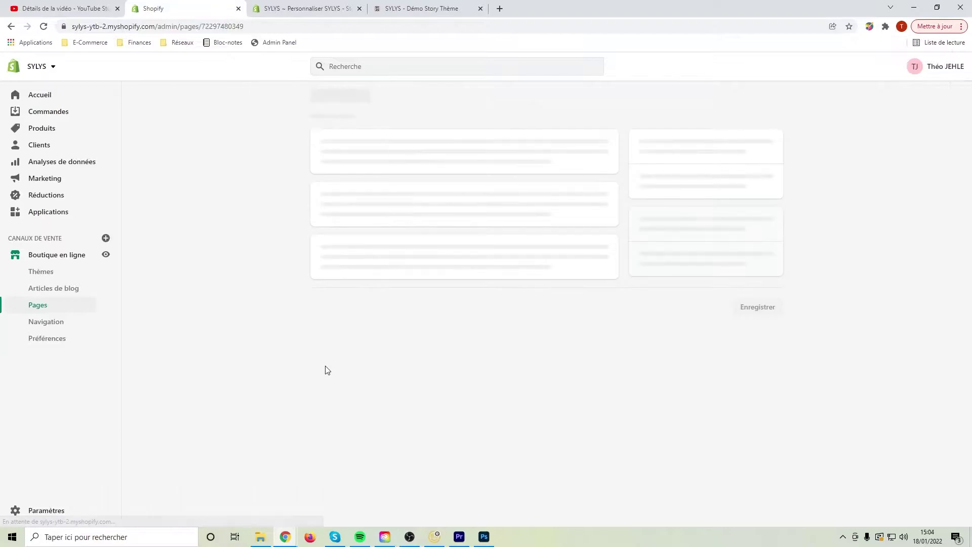
# Assign the "story" theme template to the "Notre histoire" page and check the page title
pyautogui.moveTo(648, 263); pyautogui.dragTo(677, 264)
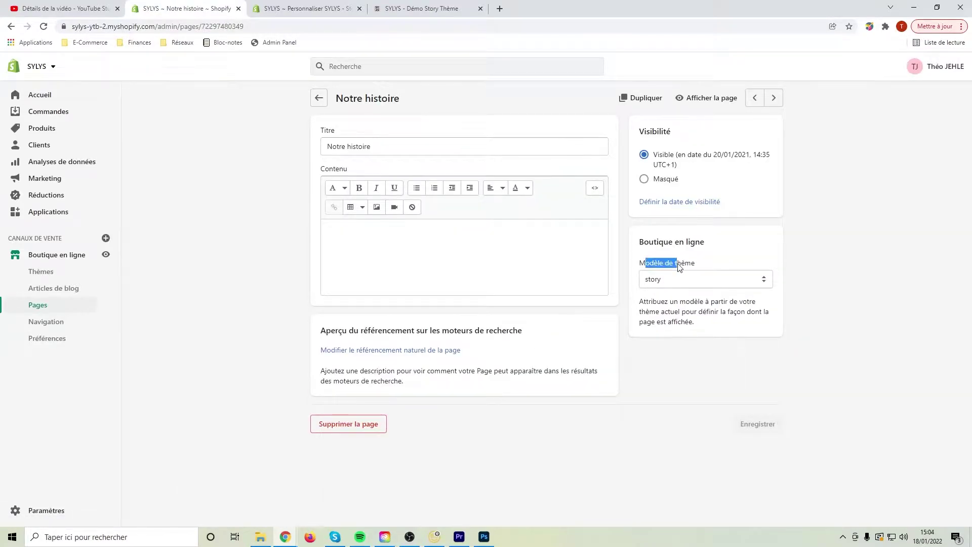
pyautogui.click(693, 278)
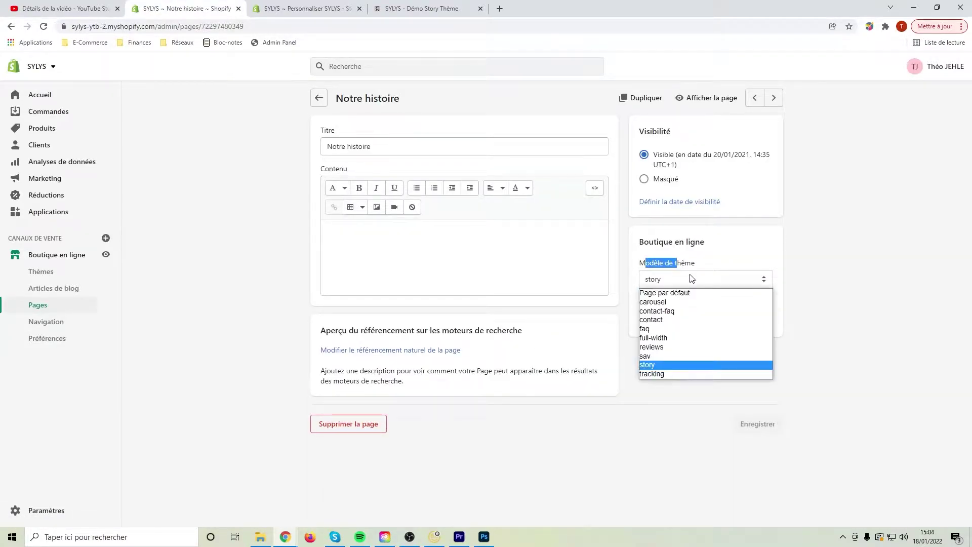
pyautogui.click(663, 363)
pyautogui.click(691, 335)
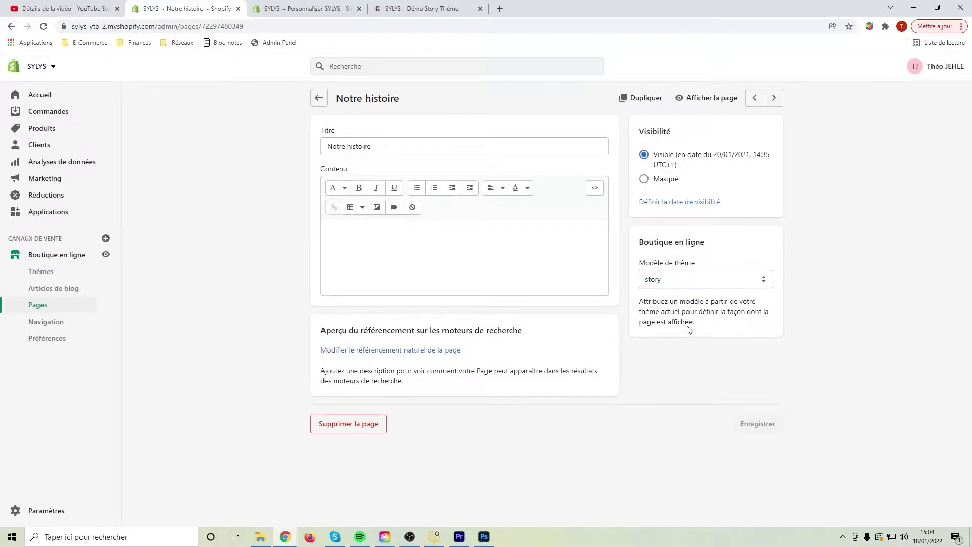
pyautogui.moveTo(395, 149); pyautogui.dragTo(320, 137)
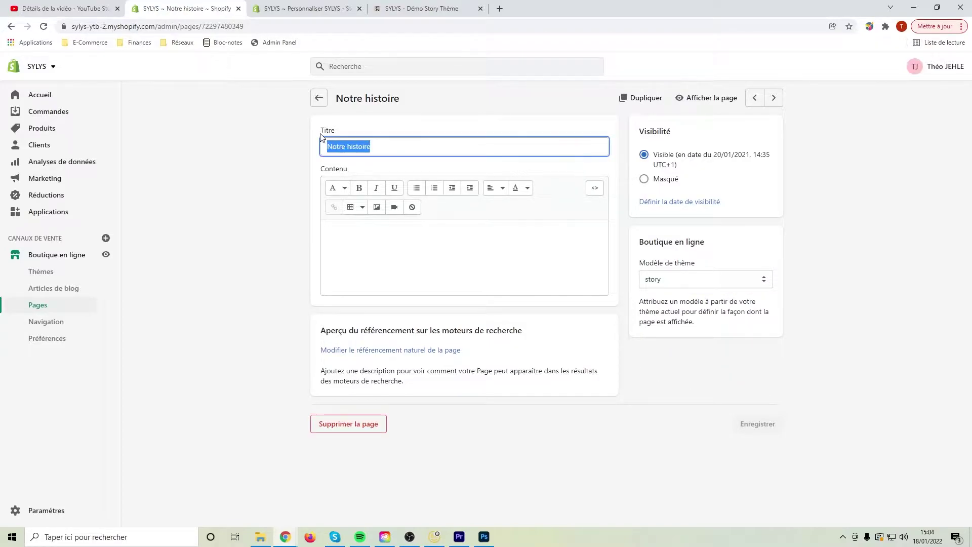
pyautogui.click(461, 173)
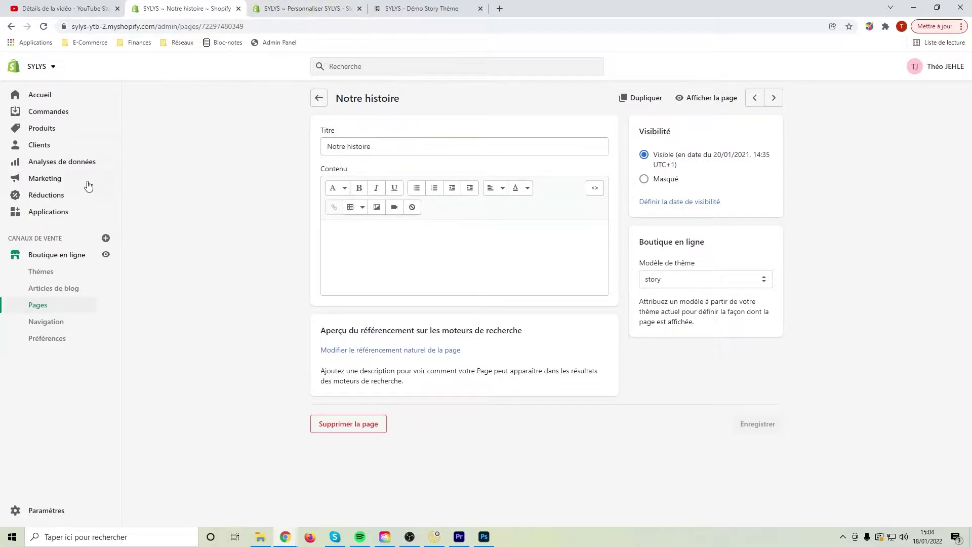
# Switch to the theme editor, search for "notre histoire" and load that page for customizing
pyautogui.click(278, 14)
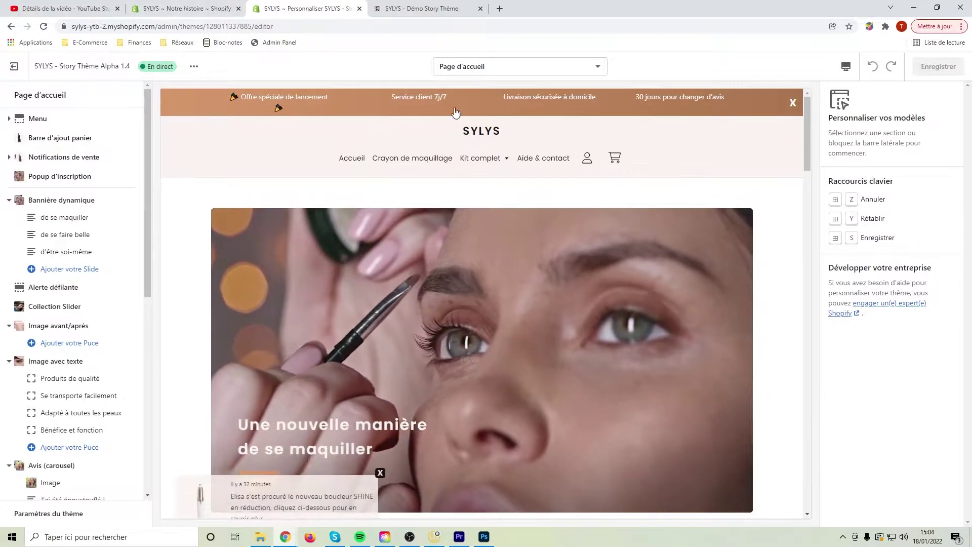
pyautogui.click(503, 74)
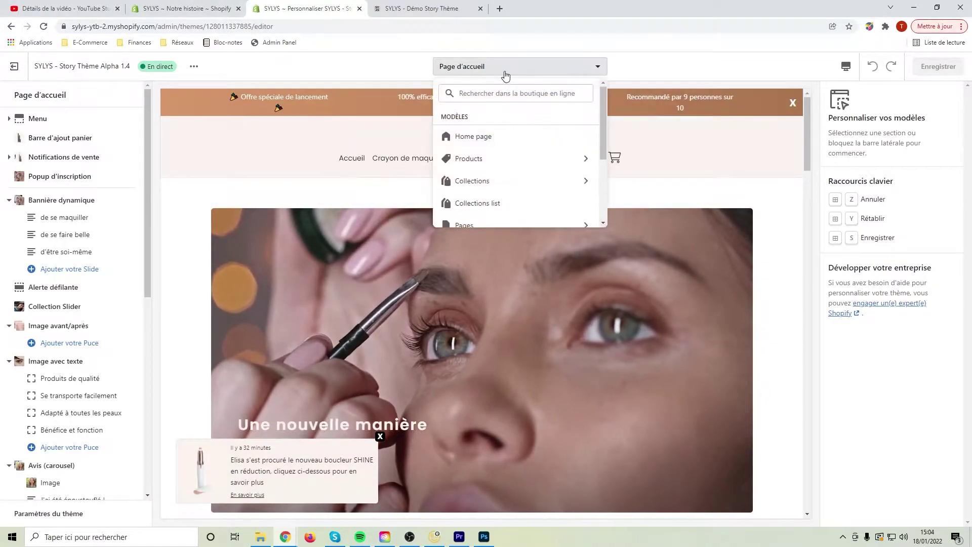
pyautogui.click(518, 93)
pyautogui.write('notre')
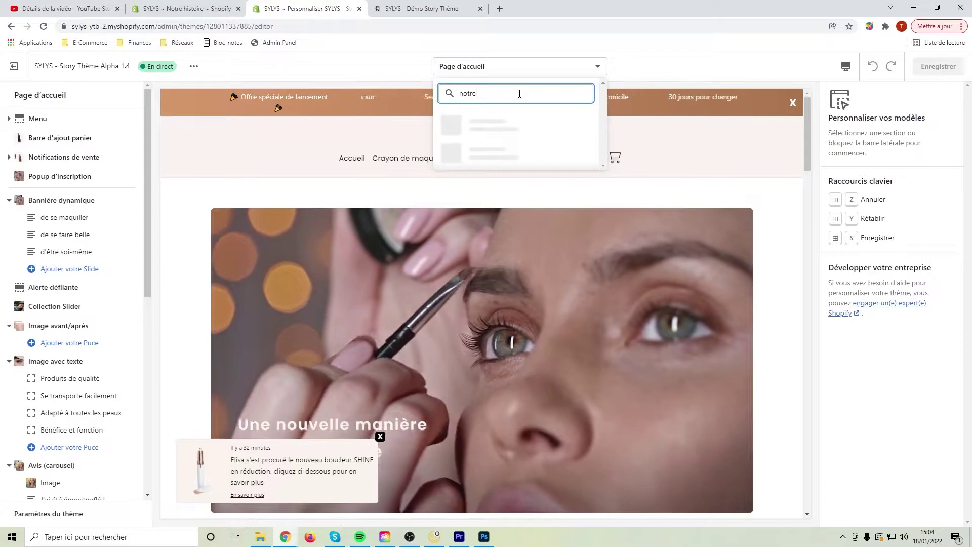
pyautogui.write(' histoire')
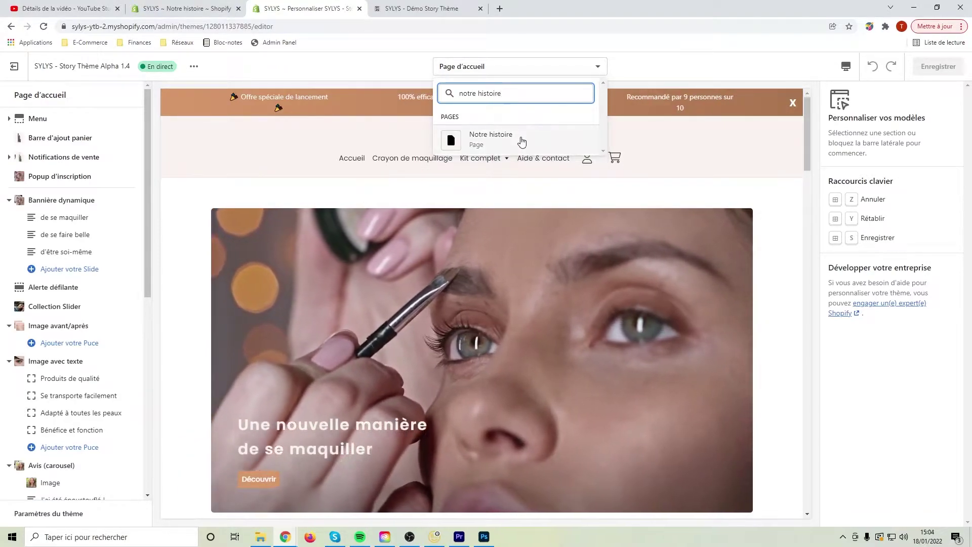
pyautogui.click(522, 141)
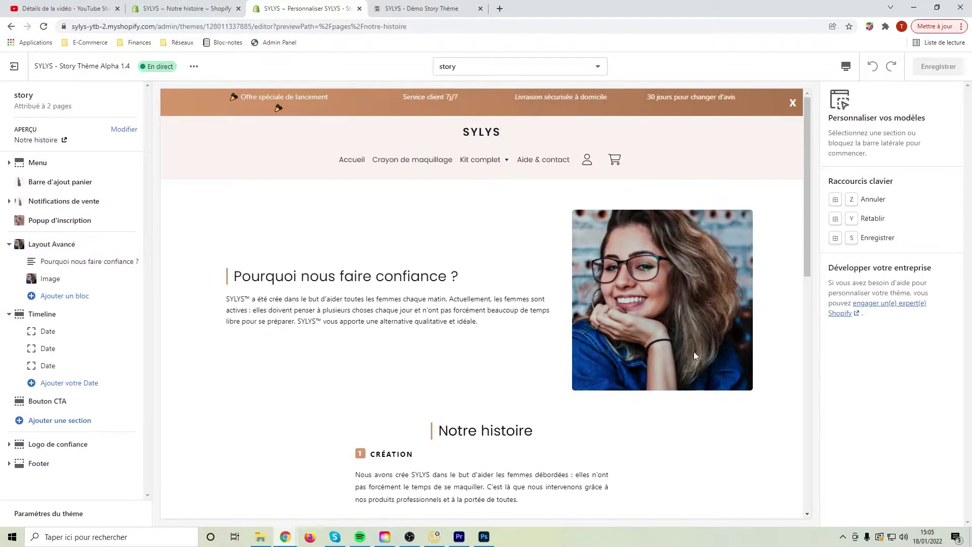
# Review the "Notre histoire" page preview from the introduction to the purchase button, dismissing the sales notification
pyautogui.scroll(-1, 456, 341)
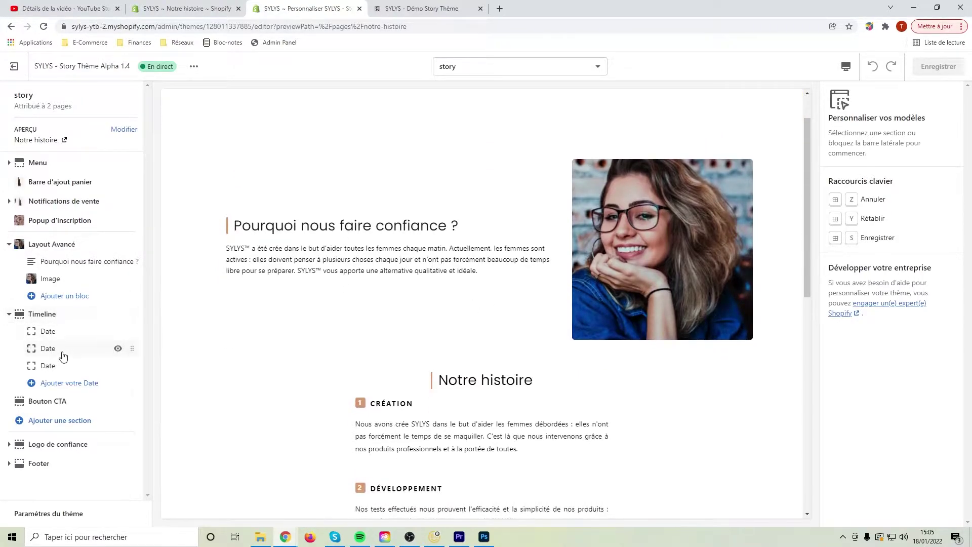
pyautogui.scroll(-3, 418, 260)
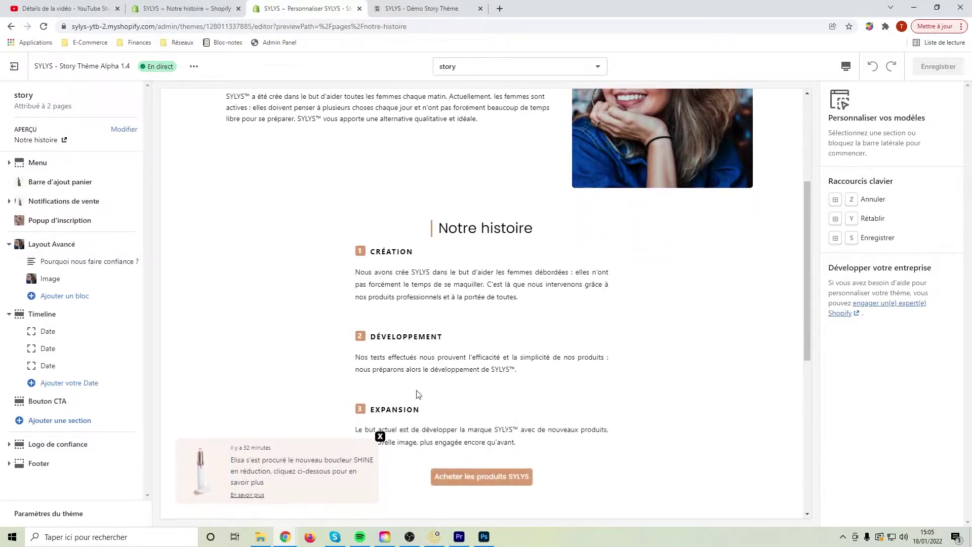
pyautogui.click(380, 437)
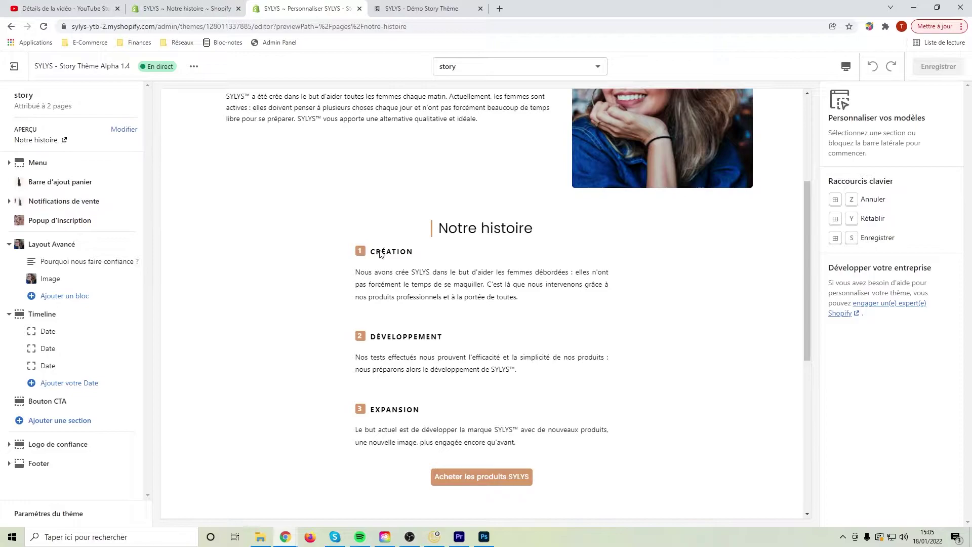
pyautogui.scroll(-1, 404, 401)
pyautogui.scroll(5, 404, 401)
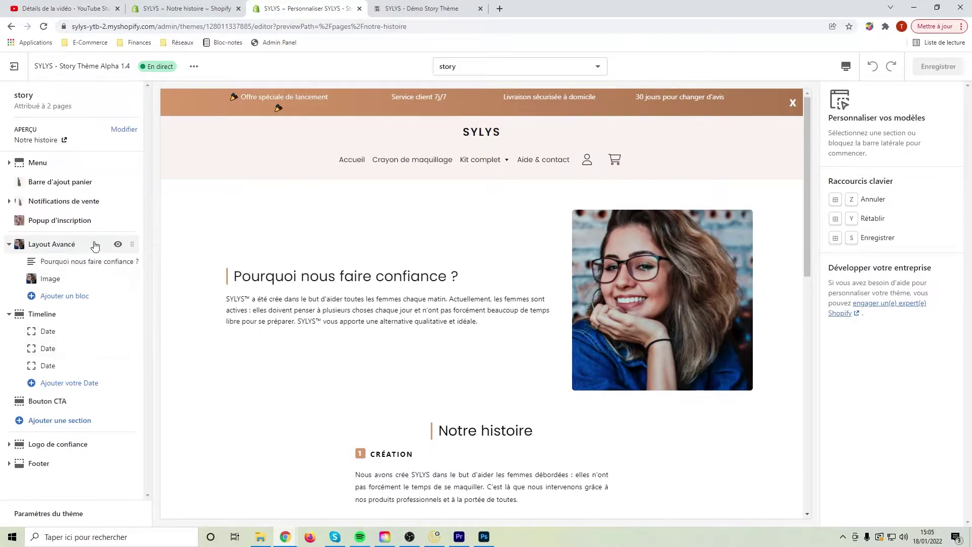
# Open the Layout Avancé section's settings and compare the section with the page preview
pyautogui.click(117, 244)
pyautogui.moveTo(116, 245)
pyautogui.mouseDown()
pyautogui.moveTo(123, 332)
pyautogui.moveTo(127, 245)
pyautogui.mouseUp()
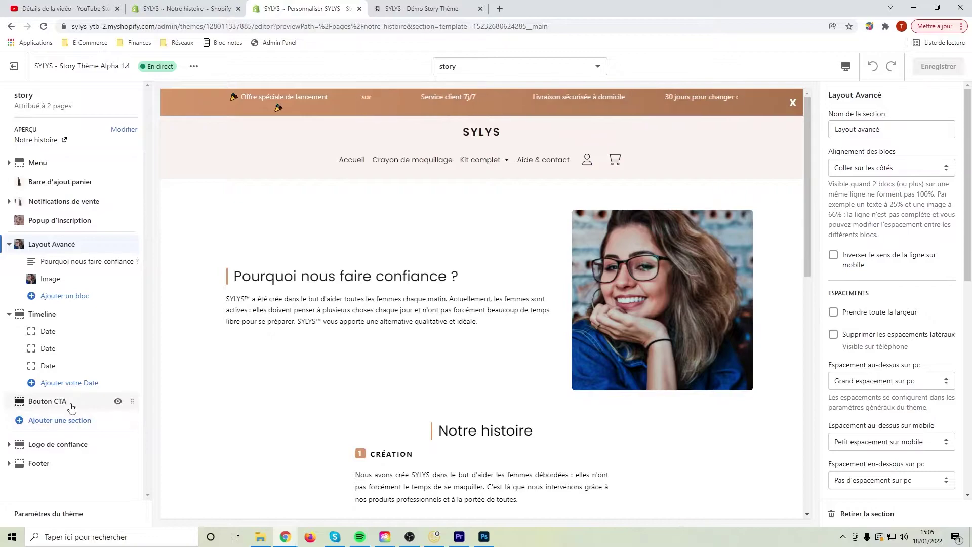
pyautogui.scroll(-3, 542, 393)
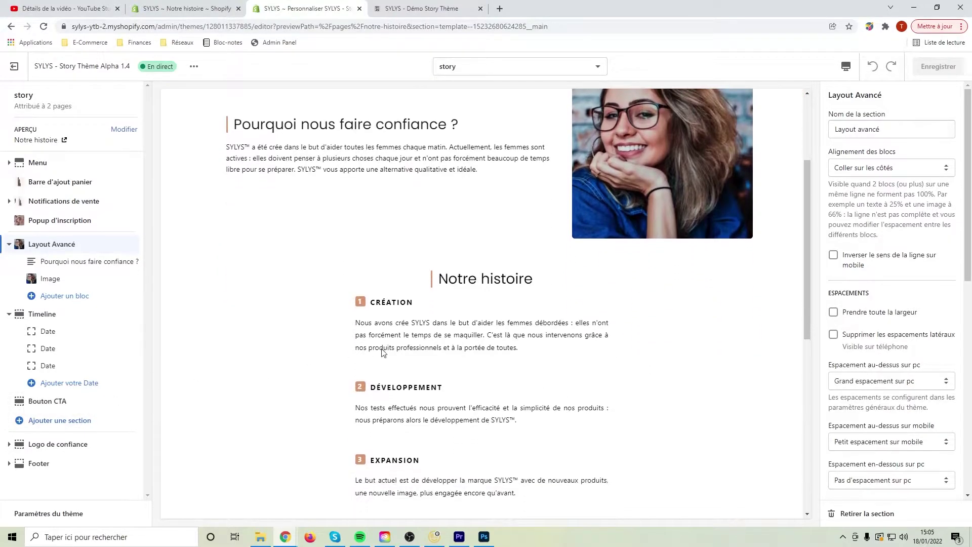
pyautogui.scroll(3, 593, 379)
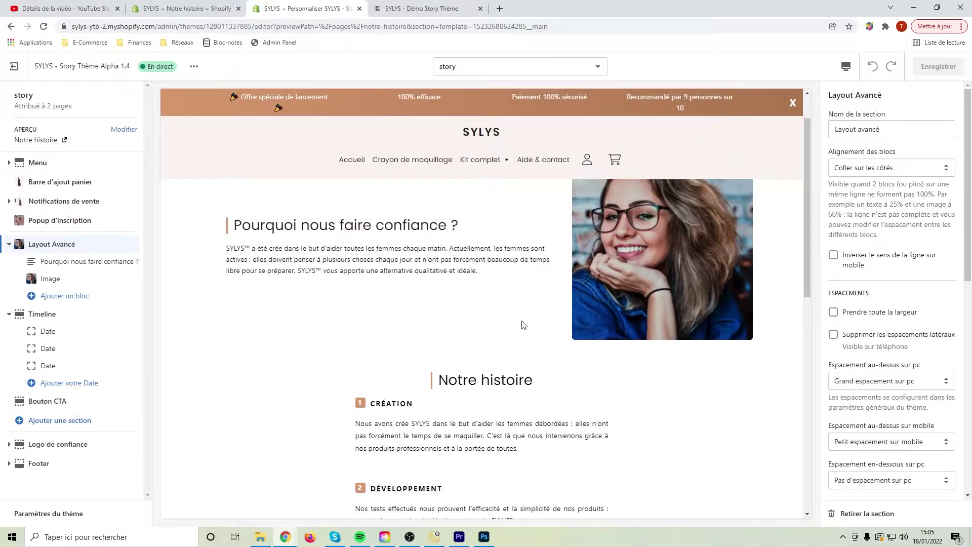
# Open the Timeline section's settings and examine its name and title, dismissing the sales notification over the preview
pyautogui.click(63, 319)
pyautogui.scroll(-5, 506, 362)
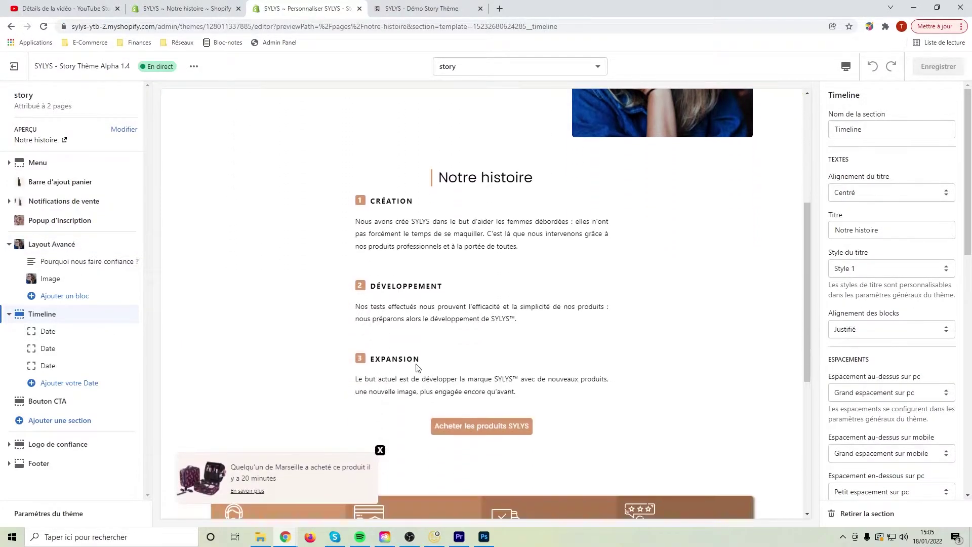
pyautogui.click(384, 451)
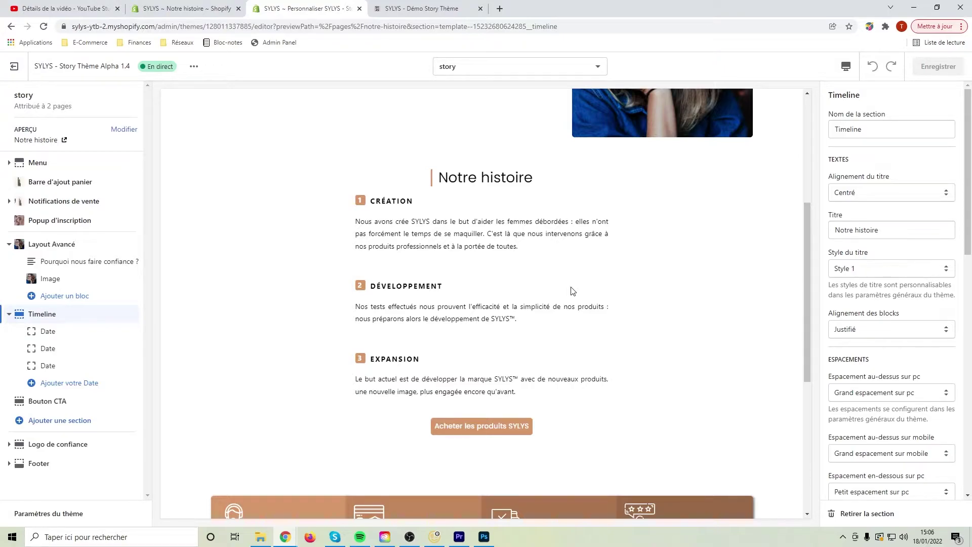
pyautogui.doubleClick(885, 132)
pyautogui.doubleClick(856, 229)
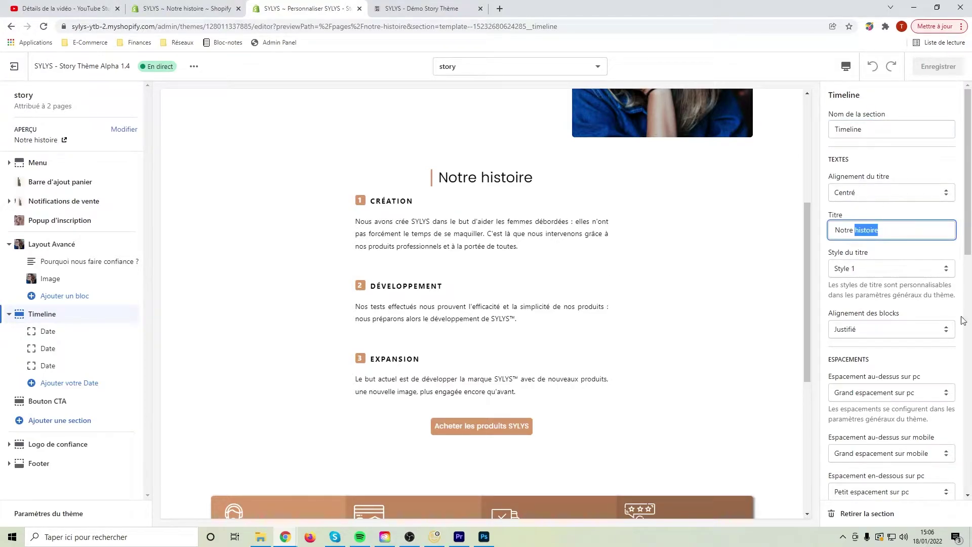
# Add an extra date block to the Timeline section and remove it again
pyautogui.click(54, 330)
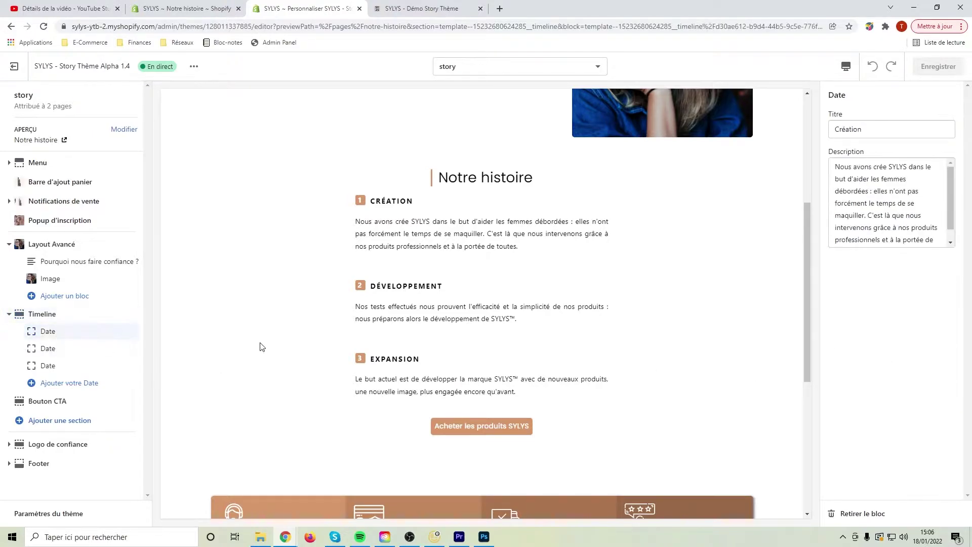
pyautogui.click(87, 385)
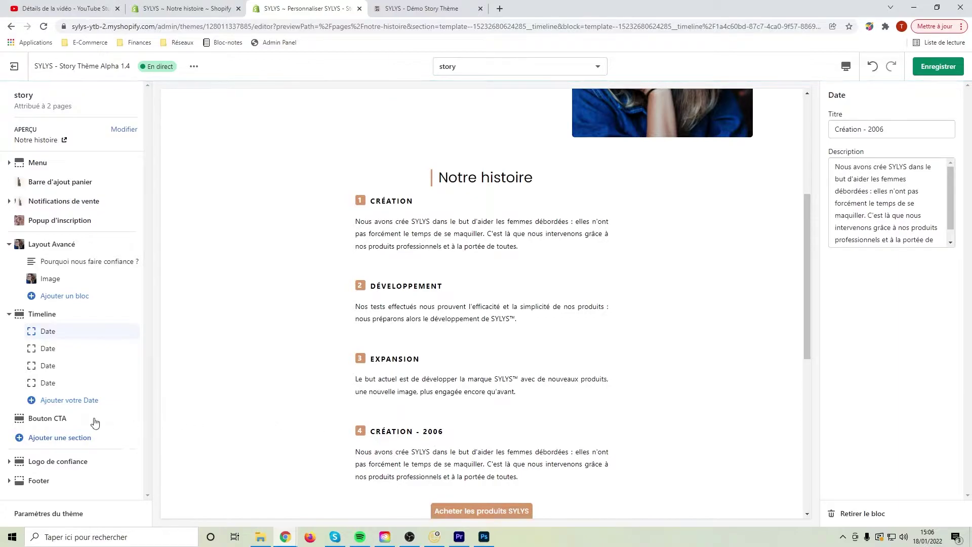
pyautogui.moveTo(133, 384)
pyautogui.moveTo(89, 391)
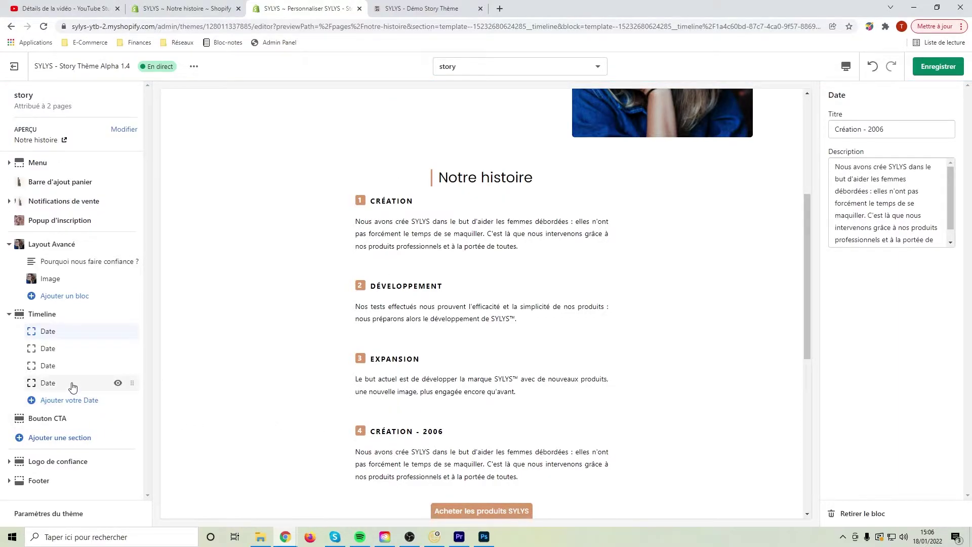
pyautogui.click(863, 514)
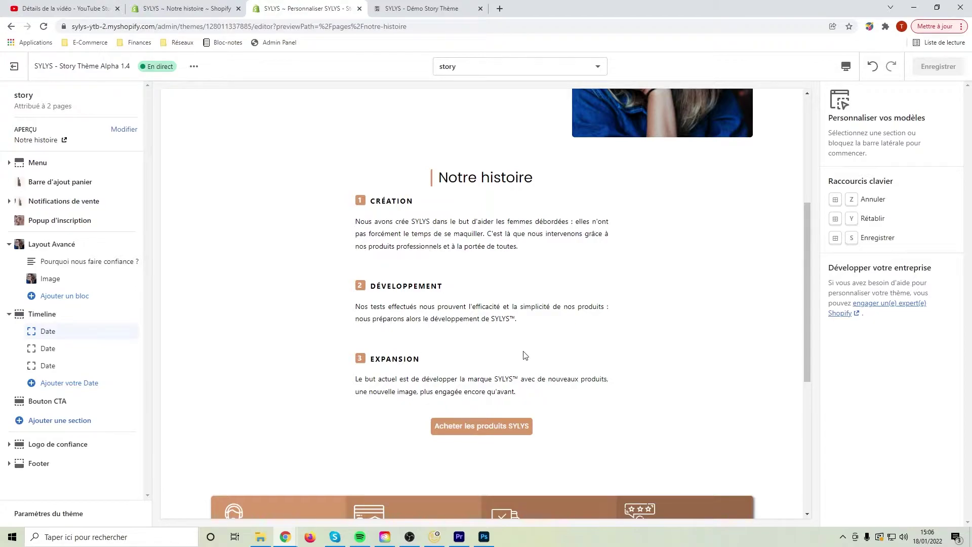
# Set the first Timeline date block's title to "Création - 2016"
pyautogui.click(66, 334)
pyautogui.click(881, 124)
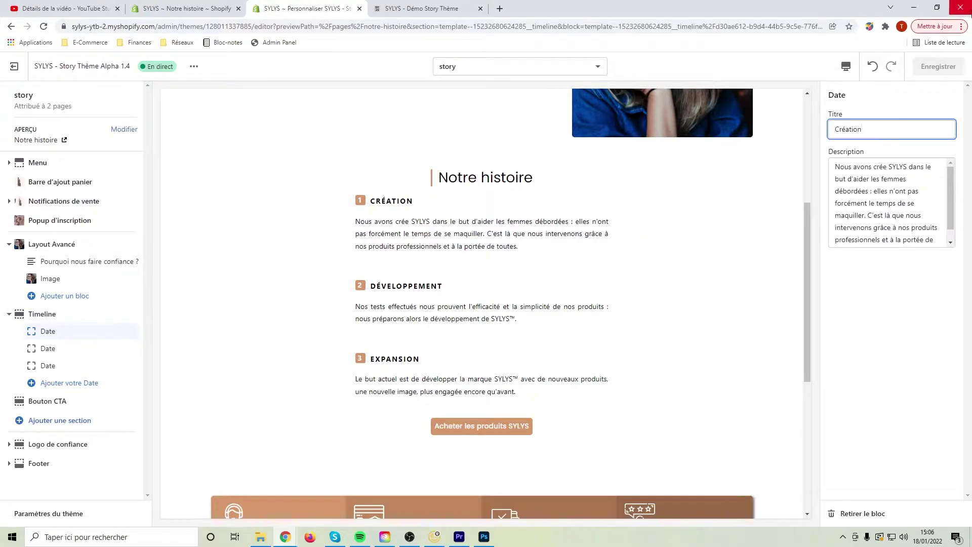
pyautogui.write('- 2016')
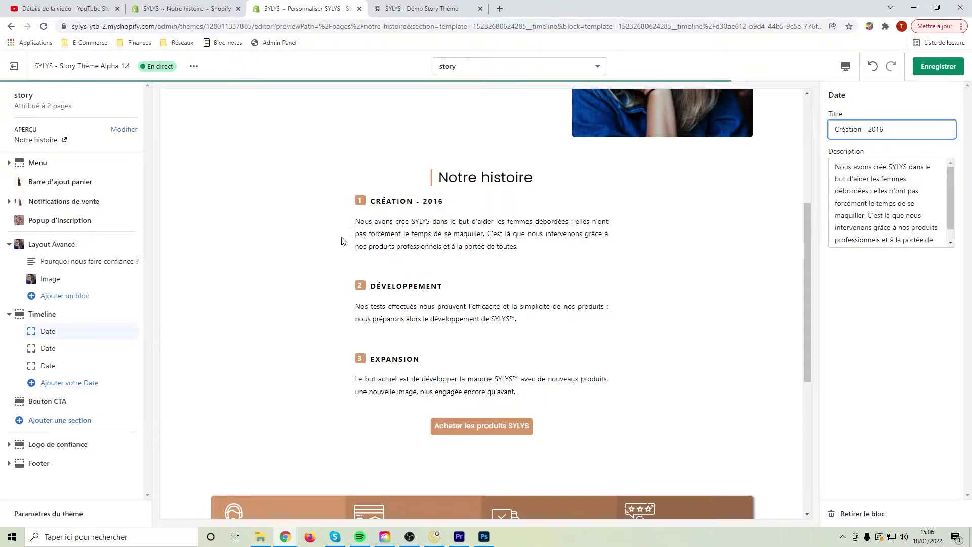
# Set the second Timeline date block's title to "Développement - 2018"
pyautogui.click(50, 350)
pyautogui.click(913, 121)
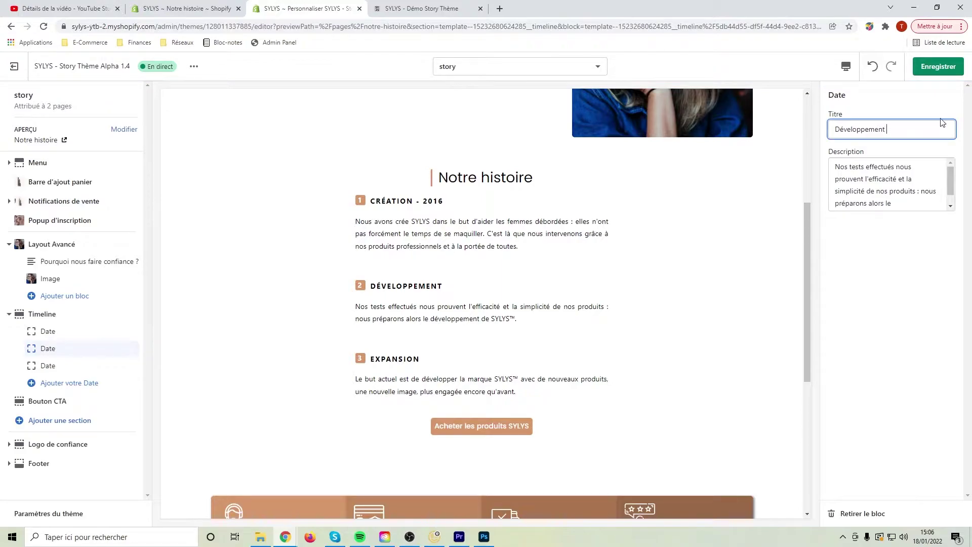
pyautogui.write('- 2018')
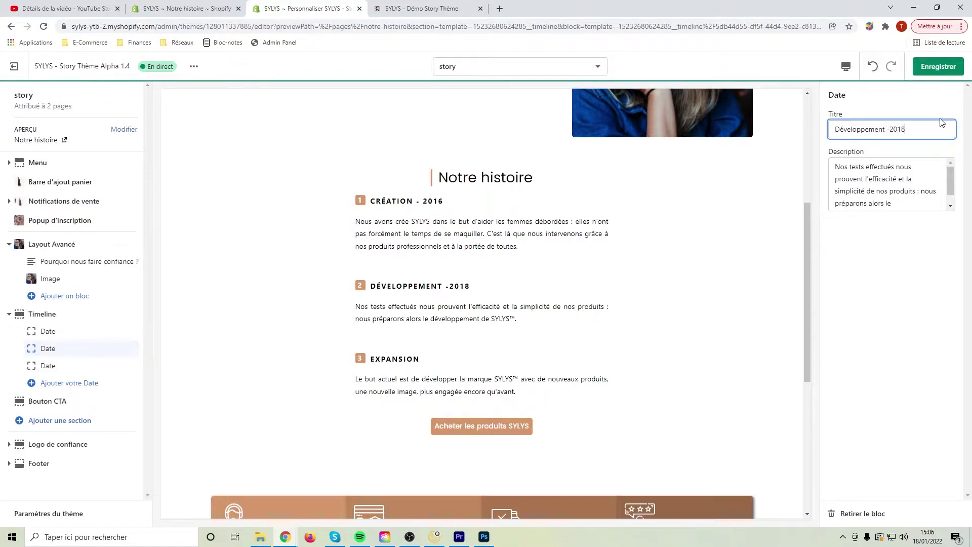
pyautogui.press('Left')
pyautogui.press('Left')
pyautogui.press('Left')
pyautogui.press('Left')
pyautogui.click(874, 264)
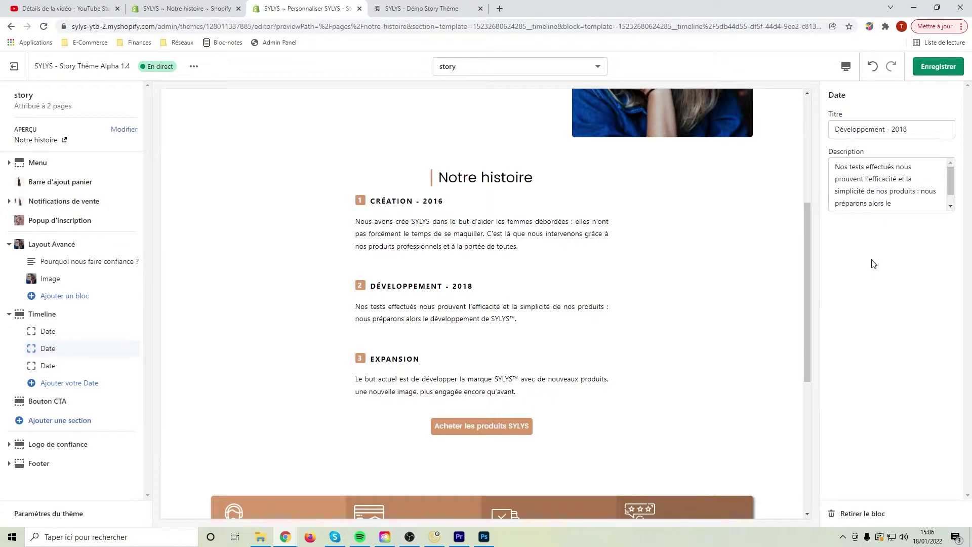
pyautogui.click(906, 130)
pyautogui.click(444, 191)
pyautogui.tripleClick(883, 131)
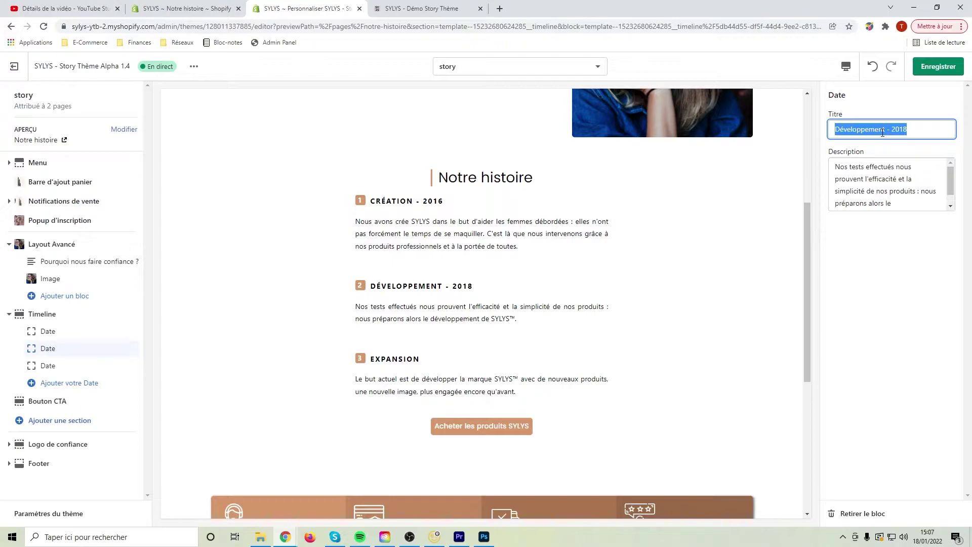
# Change the second Timeline date block's title to "Etape 2"
pyautogui.write('Etape 1')
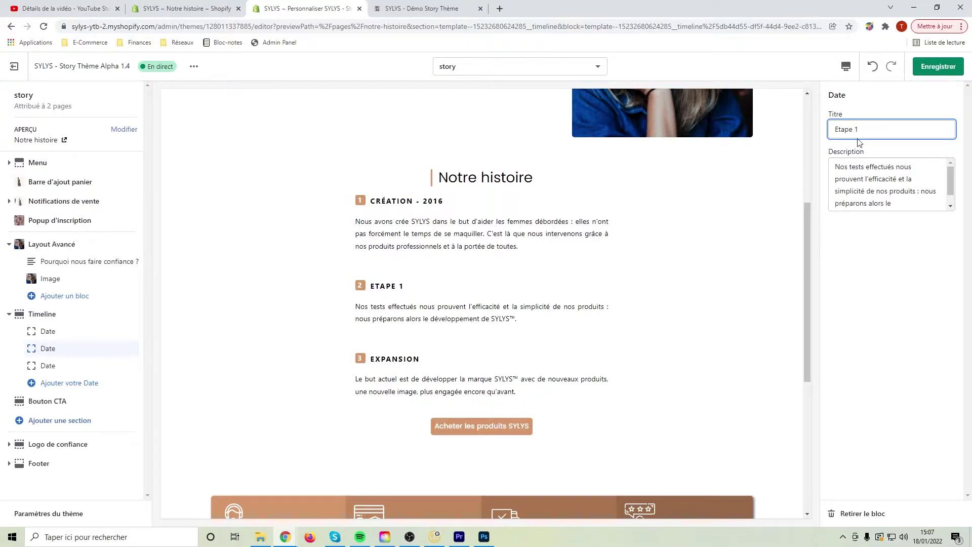
pyautogui.write('2')
pyautogui.press('BackSpace')
pyautogui.press('BackSpace')
pyautogui.write('2')
# Change the first Timeline date block's title to "Etape 1"
pyautogui.click(74, 333)
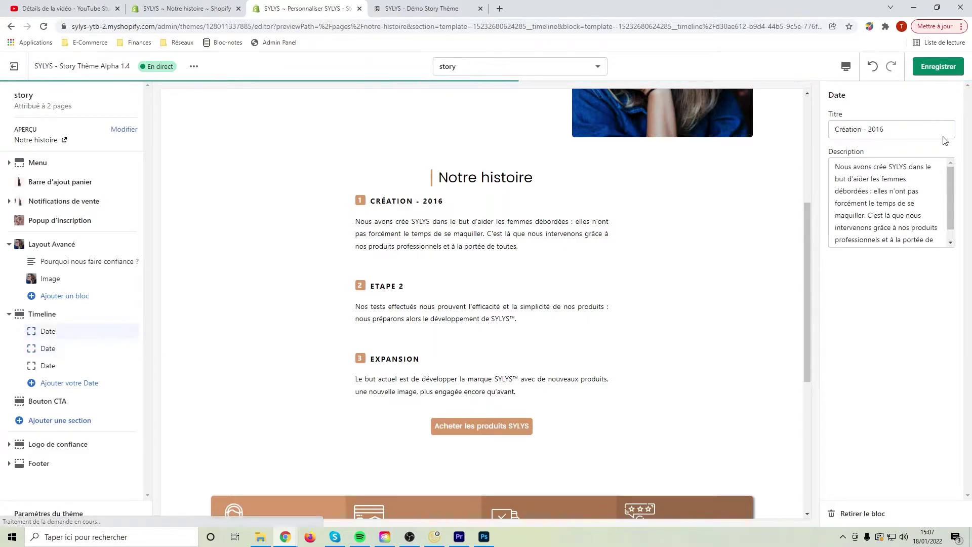
pyautogui.tripleClick(929, 123)
pyautogui.write('Etape 1')
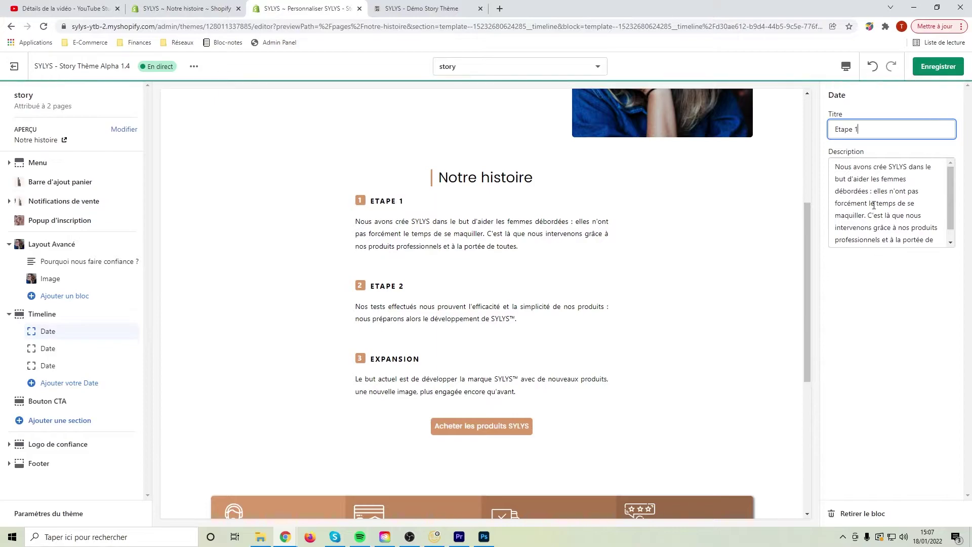
# Examine the description texts of the first and second Timeline date blocks without editing them
pyautogui.moveTo(836, 166); pyautogui.dragTo(938, 246)
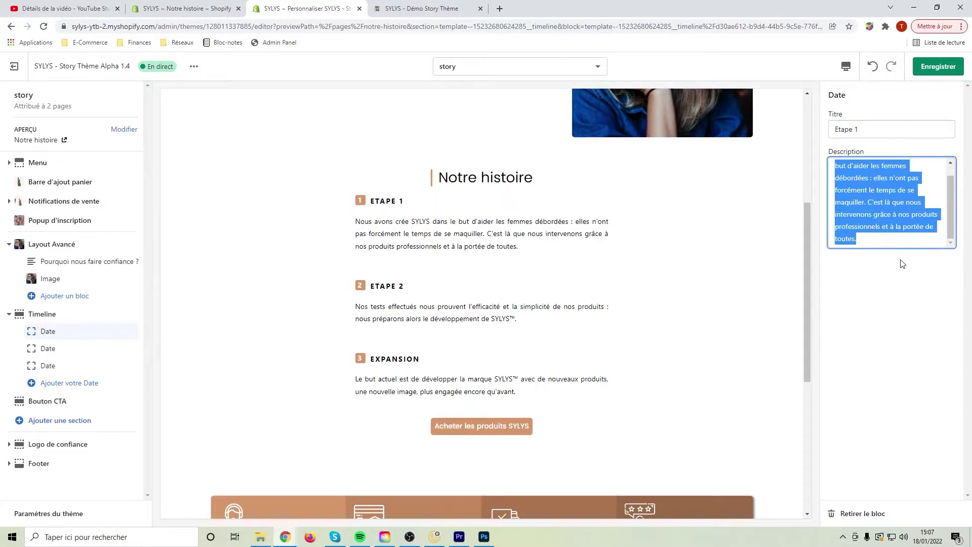
pyautogui.click(48, 349)
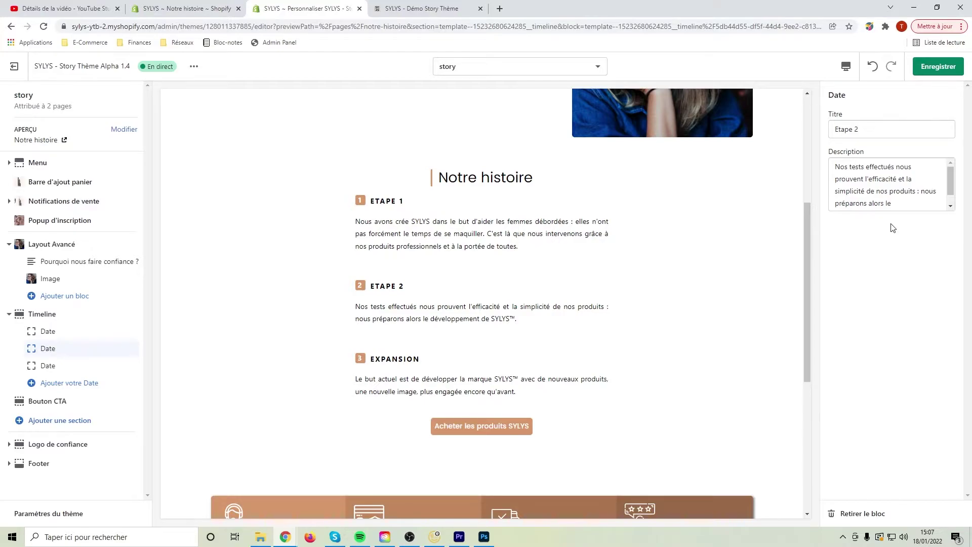
pyautogui.click(856, 168)
pyautogui.hotkey('ctrl', 'a')
pyautogui.click(901, 201)
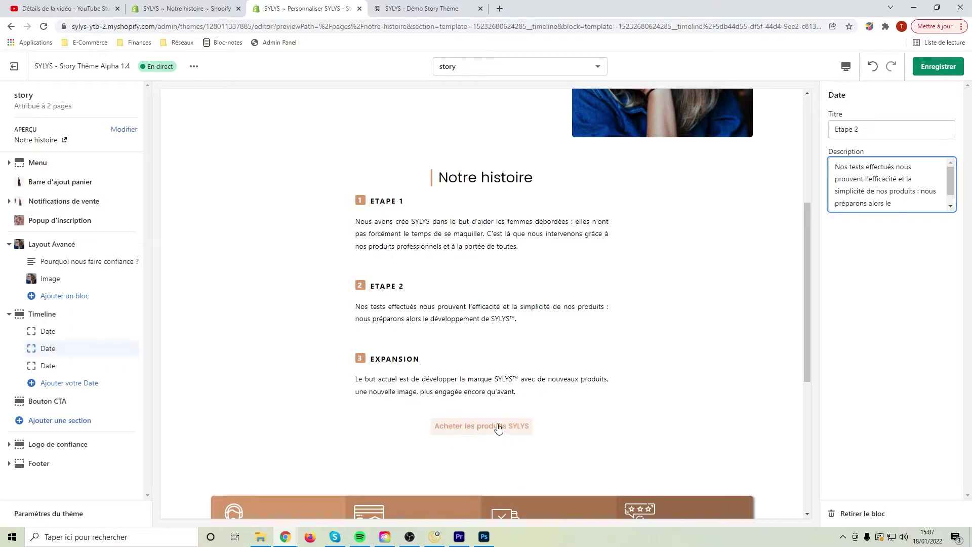
# Open the Bouton CTA section's settings to examine its link, text, style and spacing, and review the whole story page in the preview
pyautogui.click(53, 401)
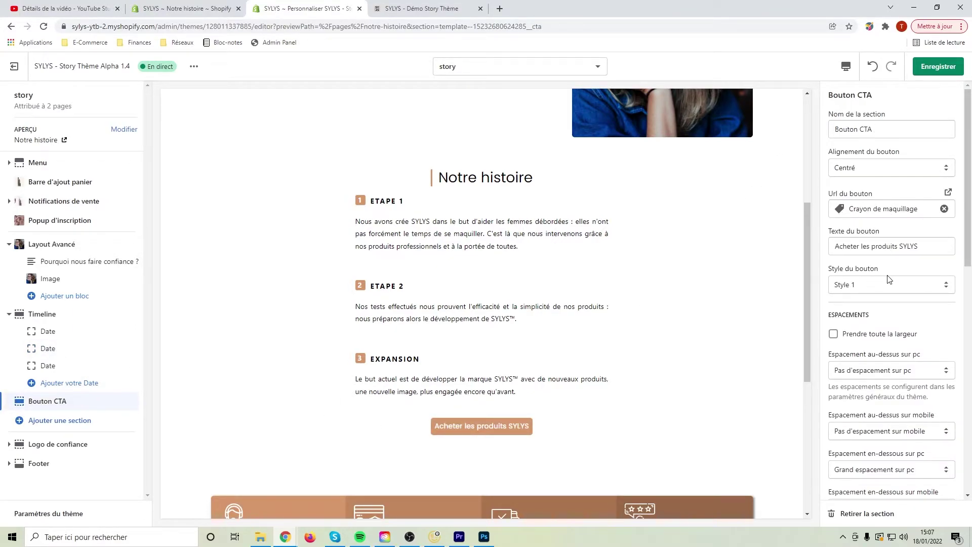
pyautogui.scroll(-1, 892, 223)
pyautogui.scroll(1, 610, 340)
pyautogui.scroll(5, 610, 340)
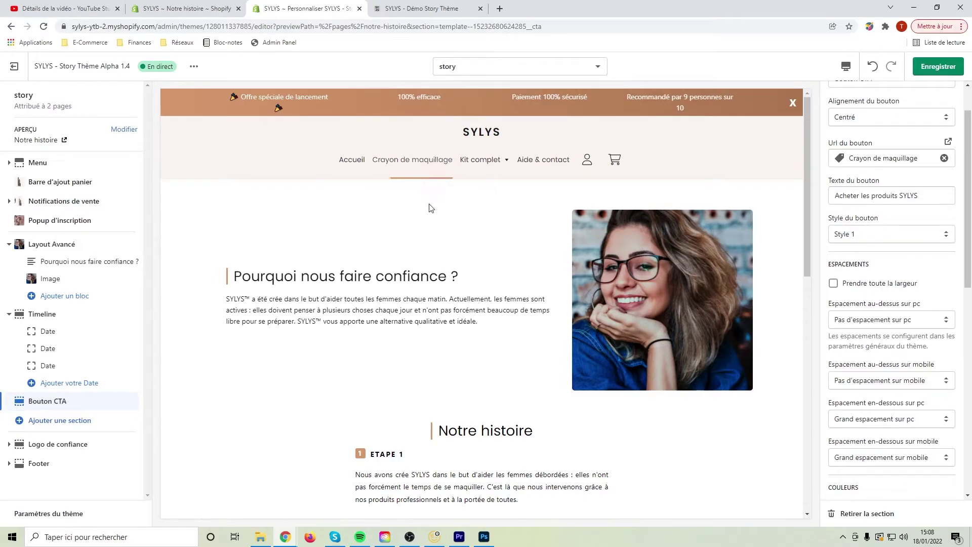
pyautogui.scroll(-2, 486, 260)
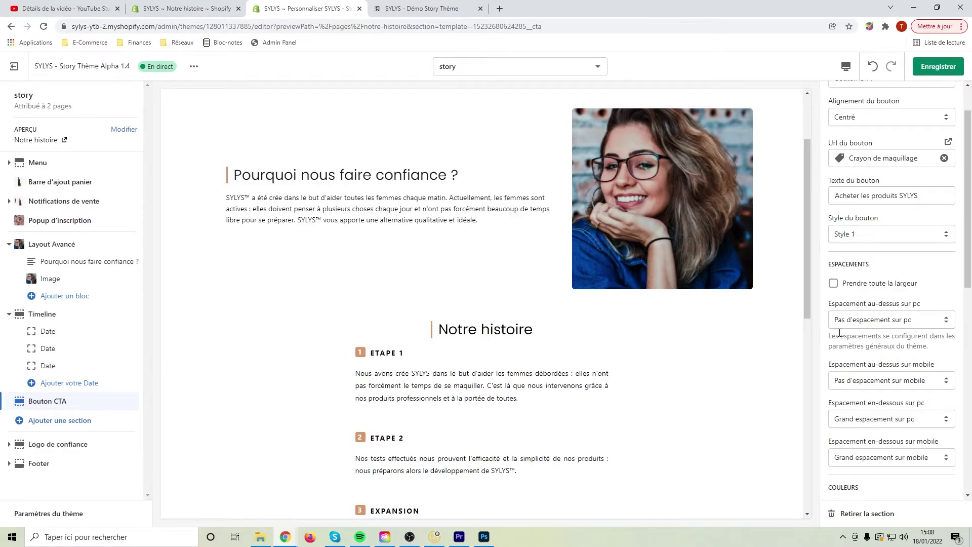
pyautogui.scroll(-3, 706, 441)
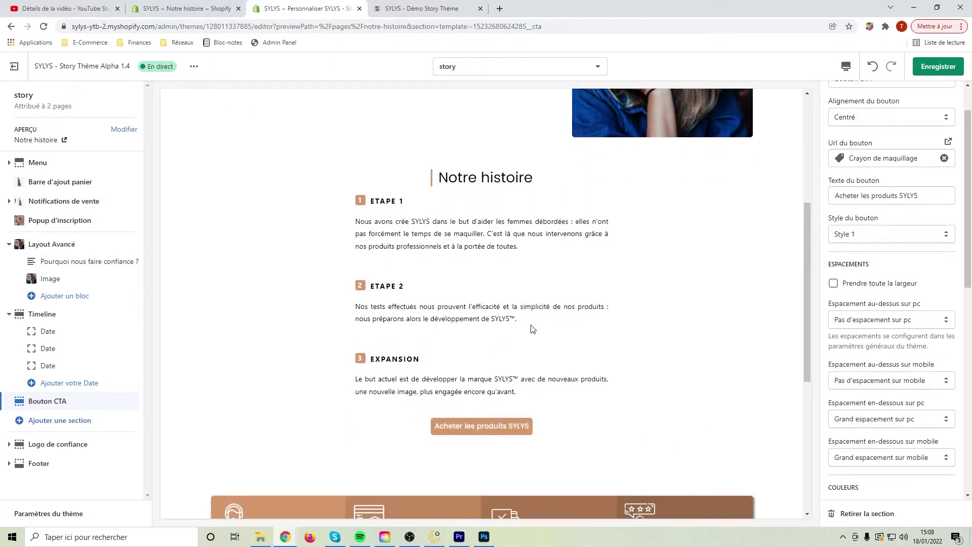
pyautogui.scroll(-1, 588, 342)
pyautogui.scroll(-1, 595, 344)
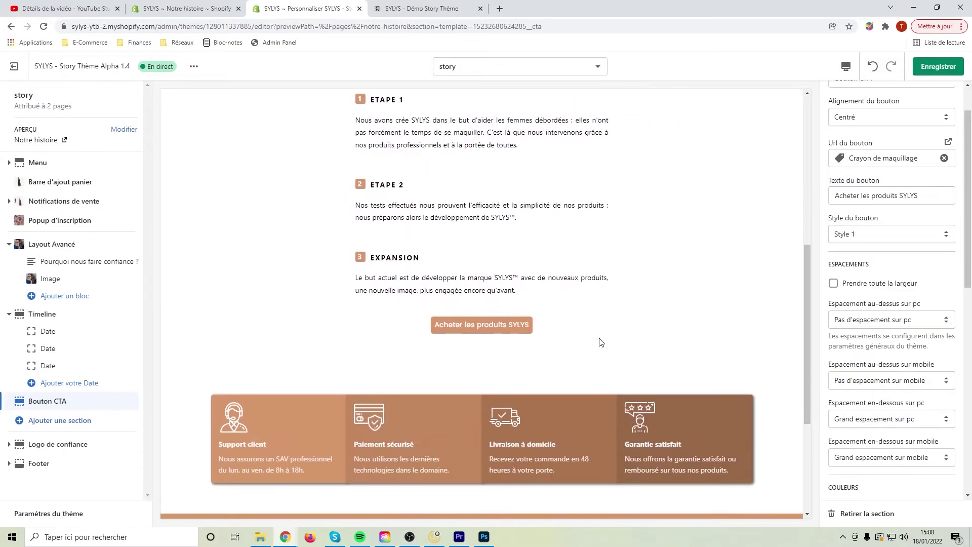
pyautogui.scroll(2, 623, 337)
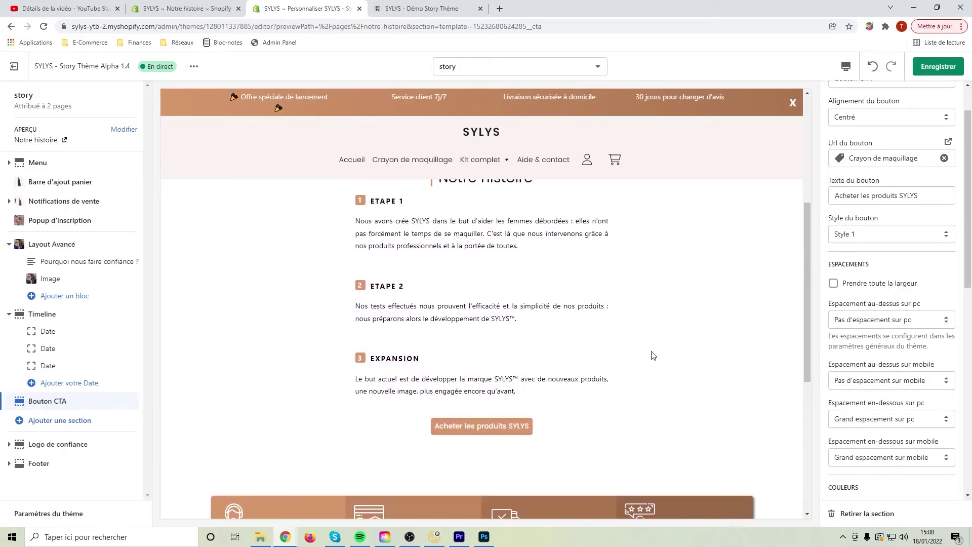
pyautogui.scroll(2, 654, 356)
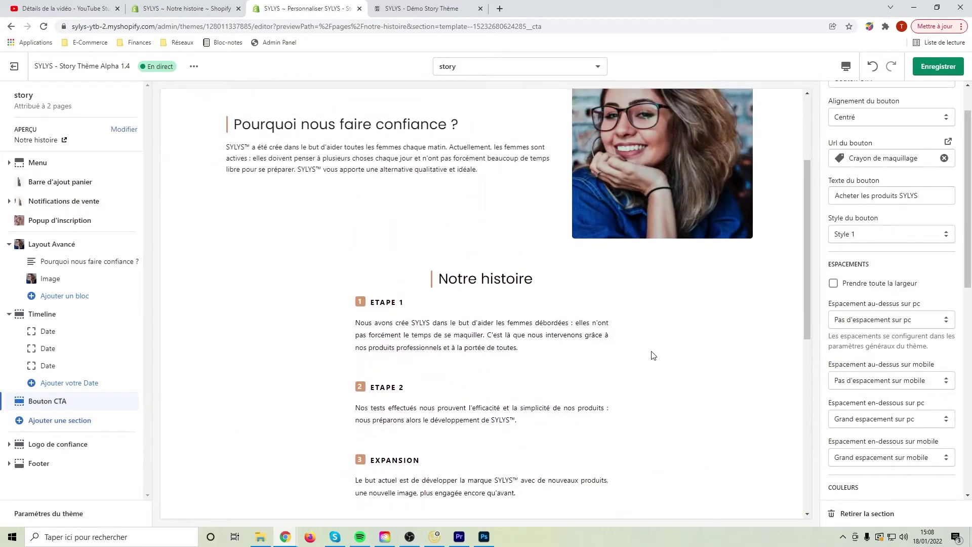